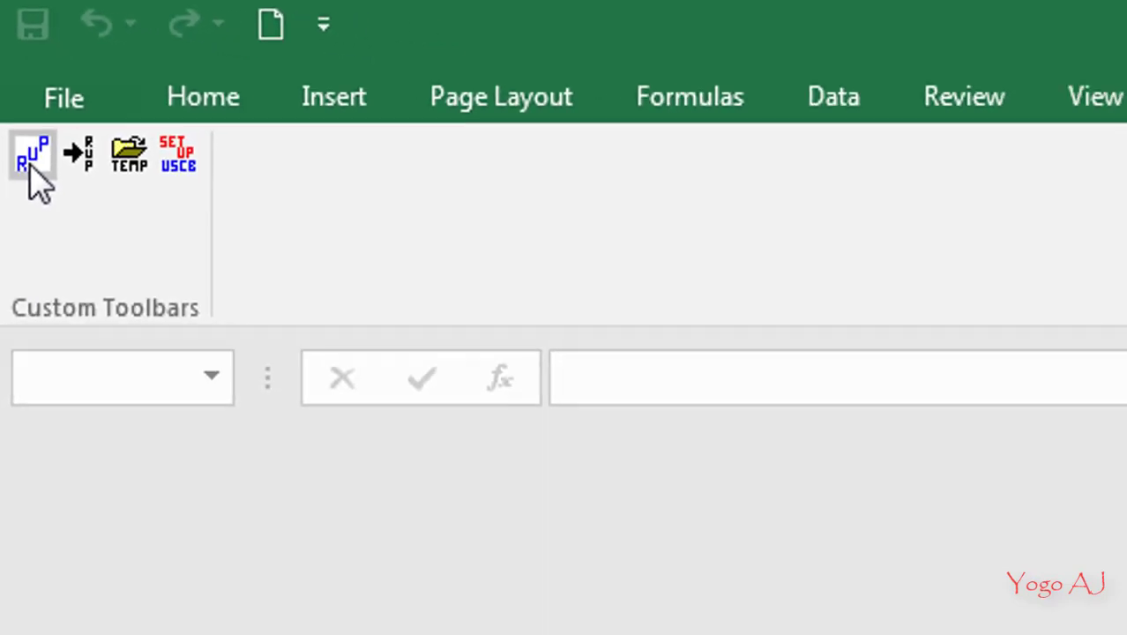
Launch the Rupex tool and start a new RUP input file named provx.in
{"action": "left_click", "coordinate": [44, 220]}
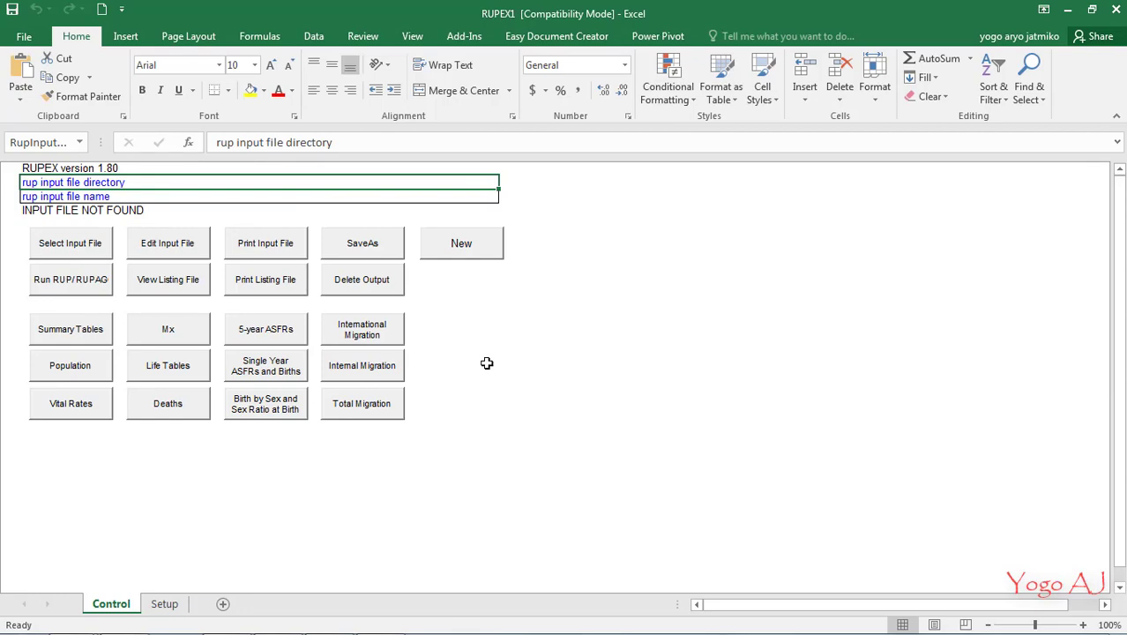
{"action": "left_click", "coordinate": [465, 251]}
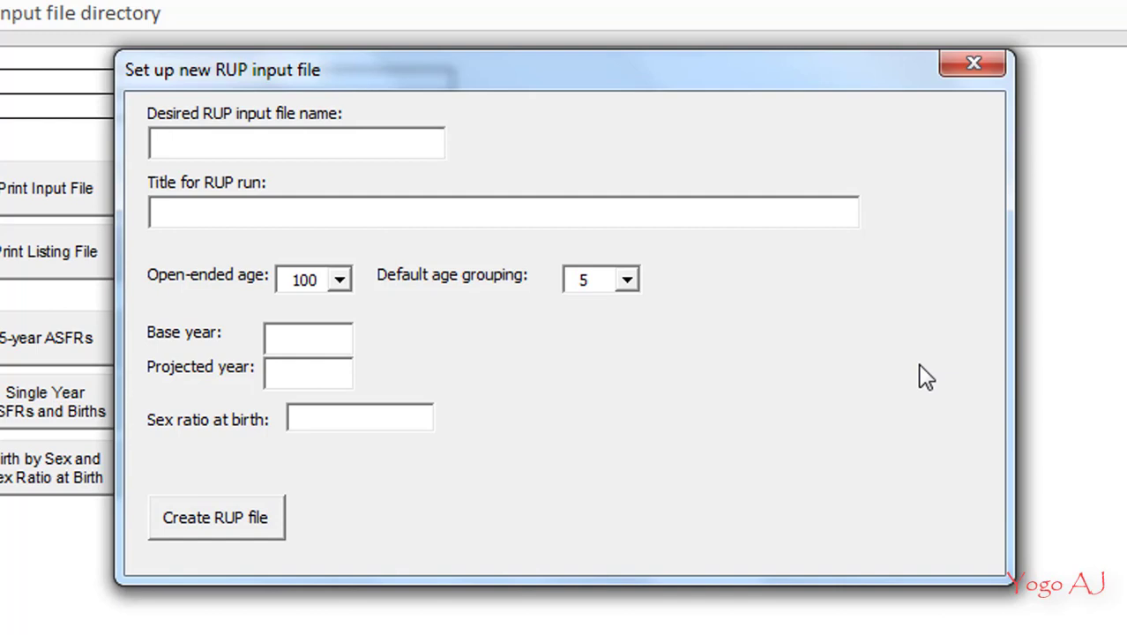
{"action": "type", "text": "provx.in"}
Enter "Proyeksi Penduduk Tahun 2010-2035 Provinsi X" as the title for the RUP run
{"action": "left_click", "coordinate": [580, 210]}
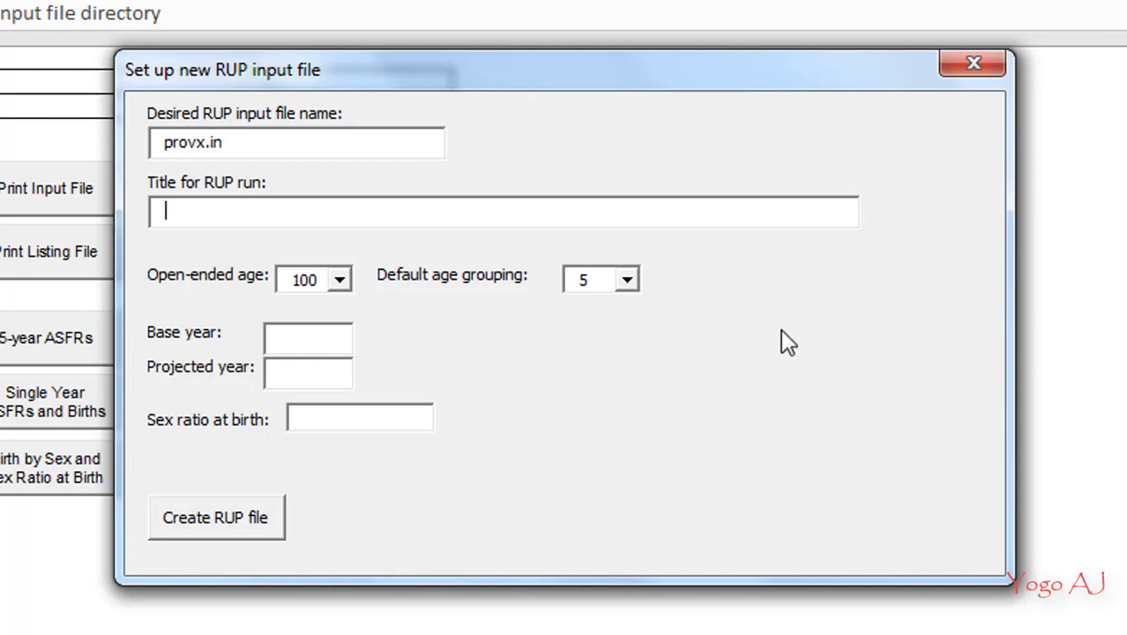
{"action": "type", "text": "Proyeksi Pendu"}
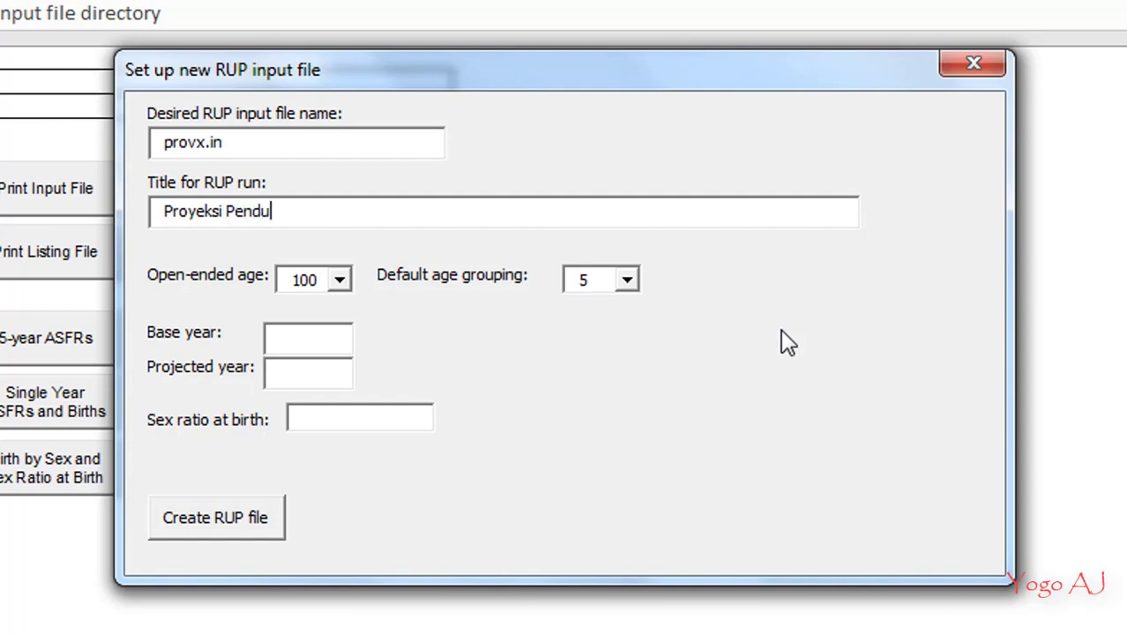
{"action": "type", "text": "duk Tahun"}
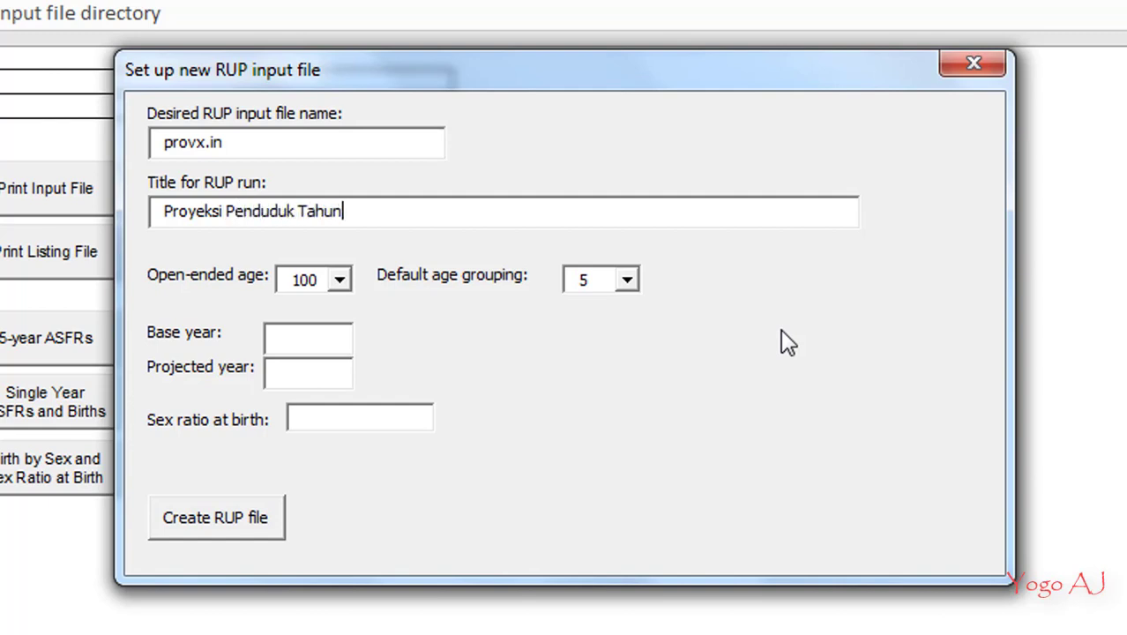
{"action": "type", "text": " 2010-20"}
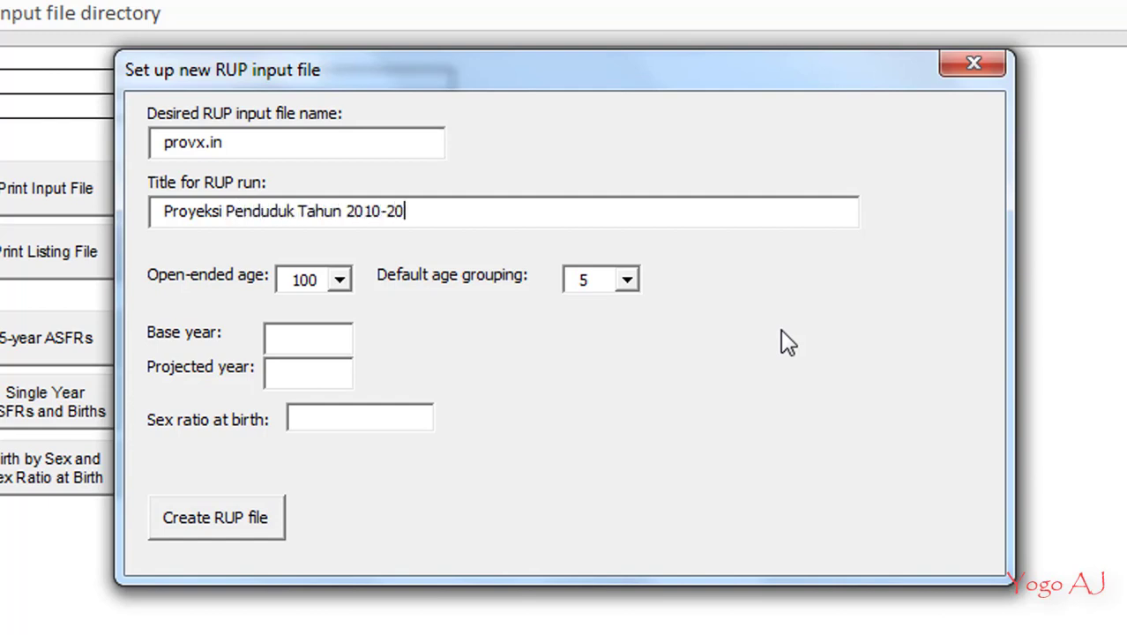
{"action": "type", "text": "35 Provinsi"}
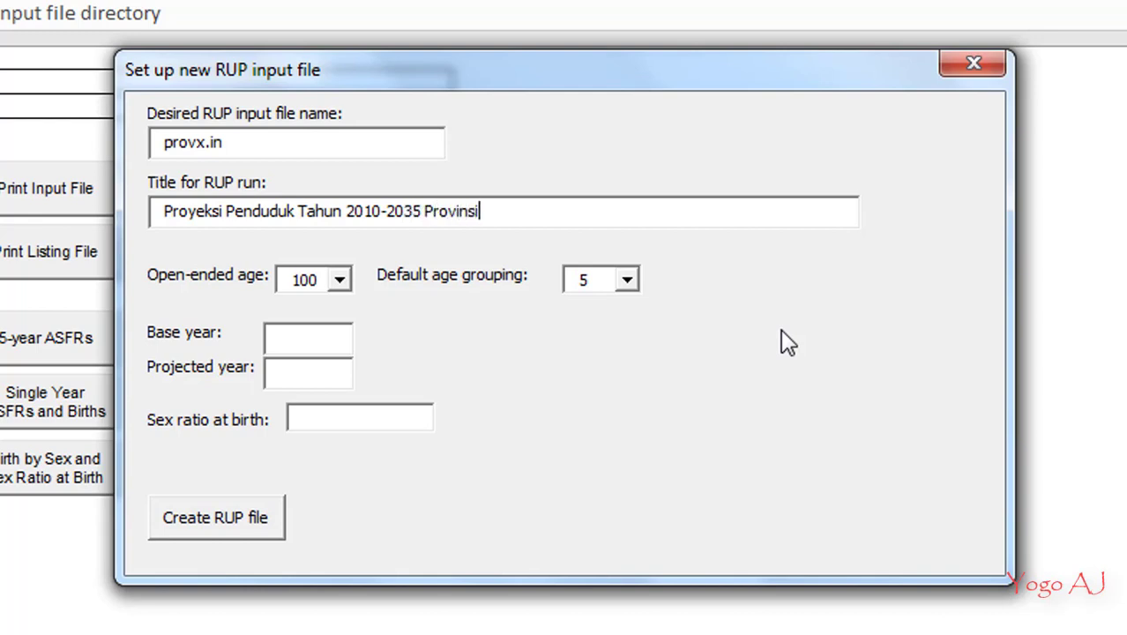
{"action": "type", "text": " X"}
Choose 100 as the open-ended age and 1 as the default age grouping
{"action": "left_click", "coordinate": [340, 281]}
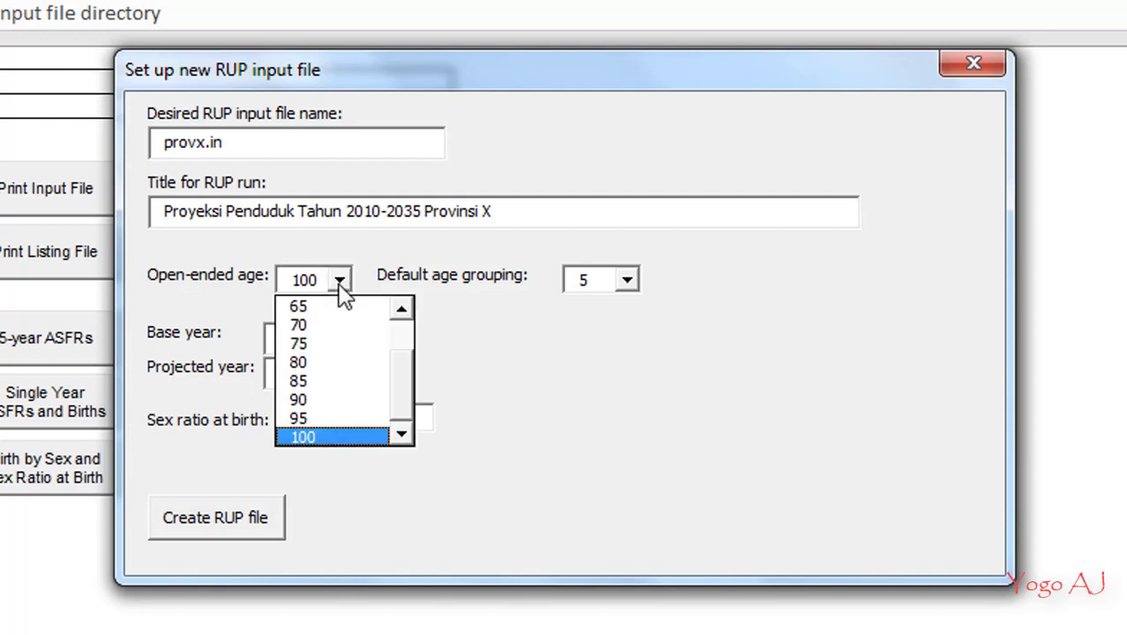
{"action": "left_click_drag", "start_coordinate": [398, 397], "coordinate": [415, 446]}
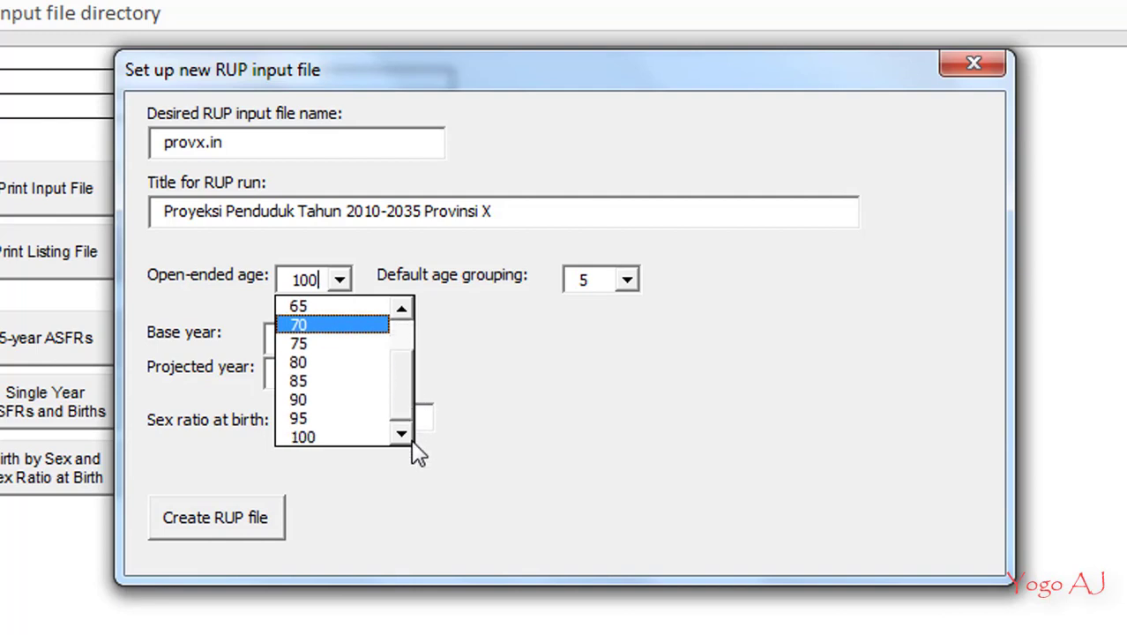
{"action": "left_click", "coordinate": [332, 437]}
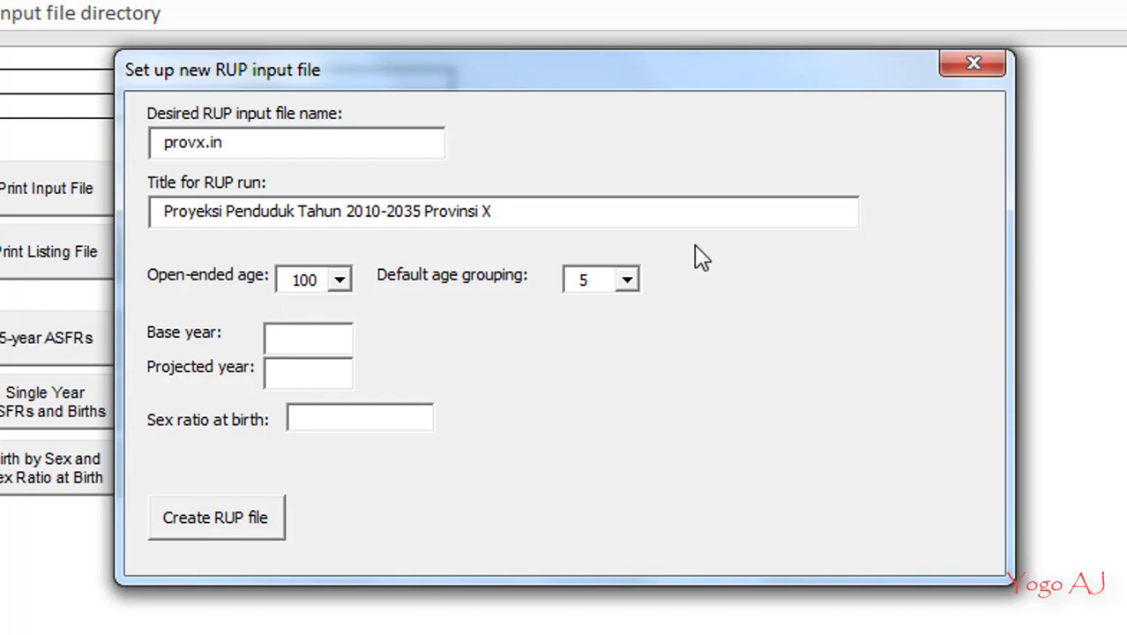
{"action": "left_click", "coordinate": [627, 281]}
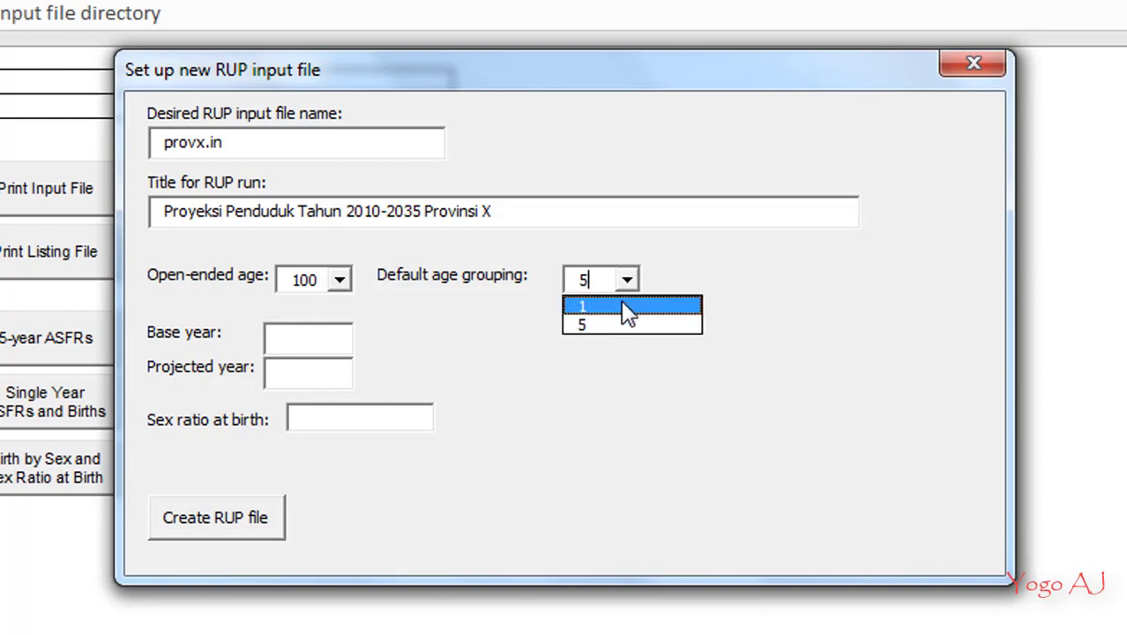
{"action": "left_click", "coordinate": [620, 299]}
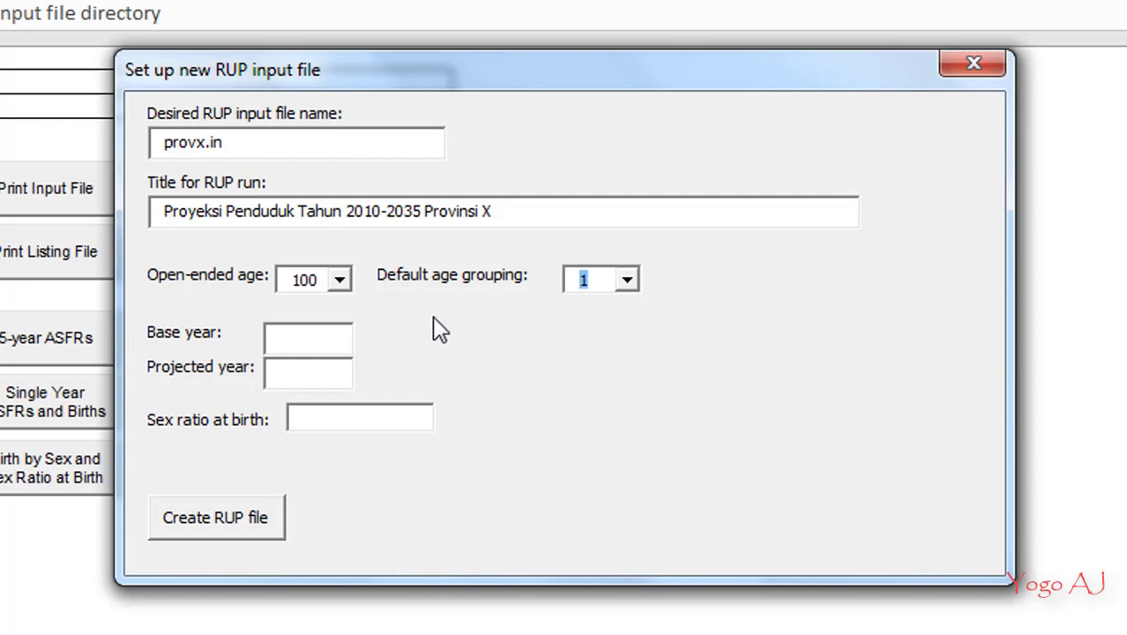
Set the base year to 2010 and the projected year to 2035
{"action": "left_click", "coordinate": [321, 343]}
{"action": "type", "text": "2010"}
{"action": "key", "text": "Tab"}
{"action": "type", "text": "2035"}
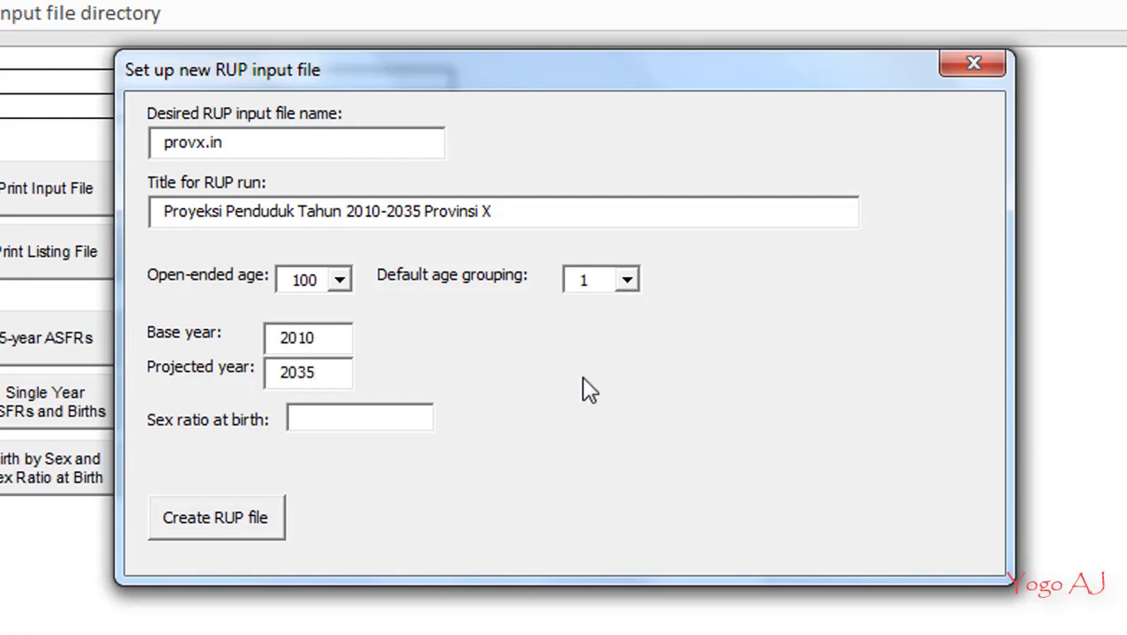
Enter a sex ratio at birth of 1.05 and create the RUP file
{"action": "left_click", "coordinate": [384, 419]}
{"action": "type", "text": "1.05"}
{"action": "left_click", "coordinate": [185, 534]}
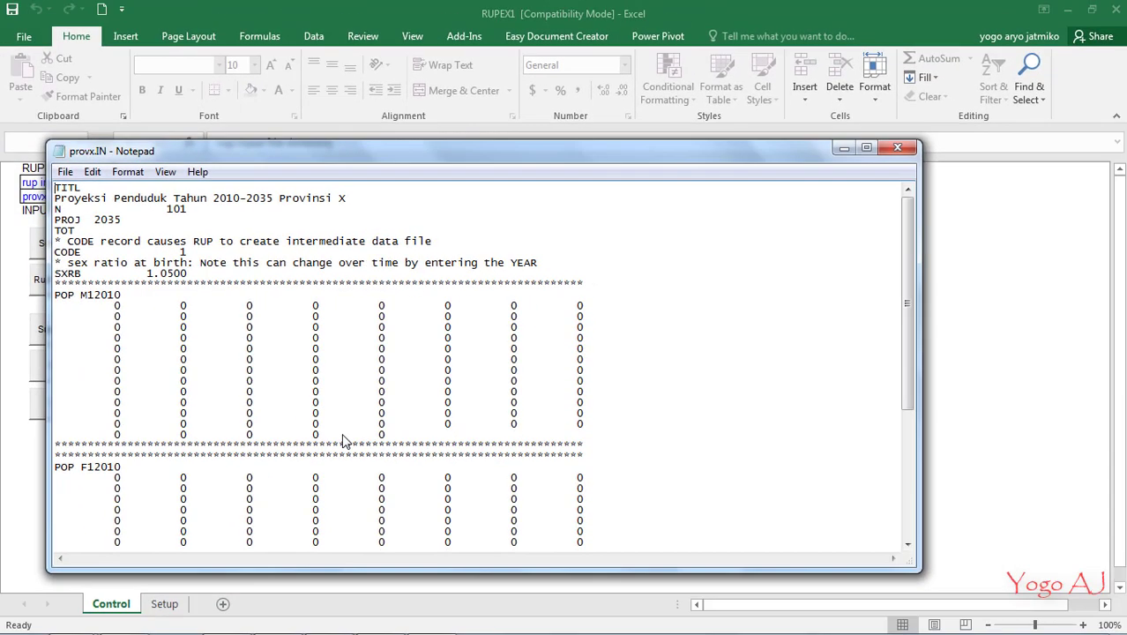
Start a Save As of the generated input file into Pertemuan 14, inside POLSTAT STIS and MATERI TD2 3SK3 on drive G:
{"action": "scroll", "coordinate": [584, 247], "scroll_direction": "down", "scroll_amount": 6}
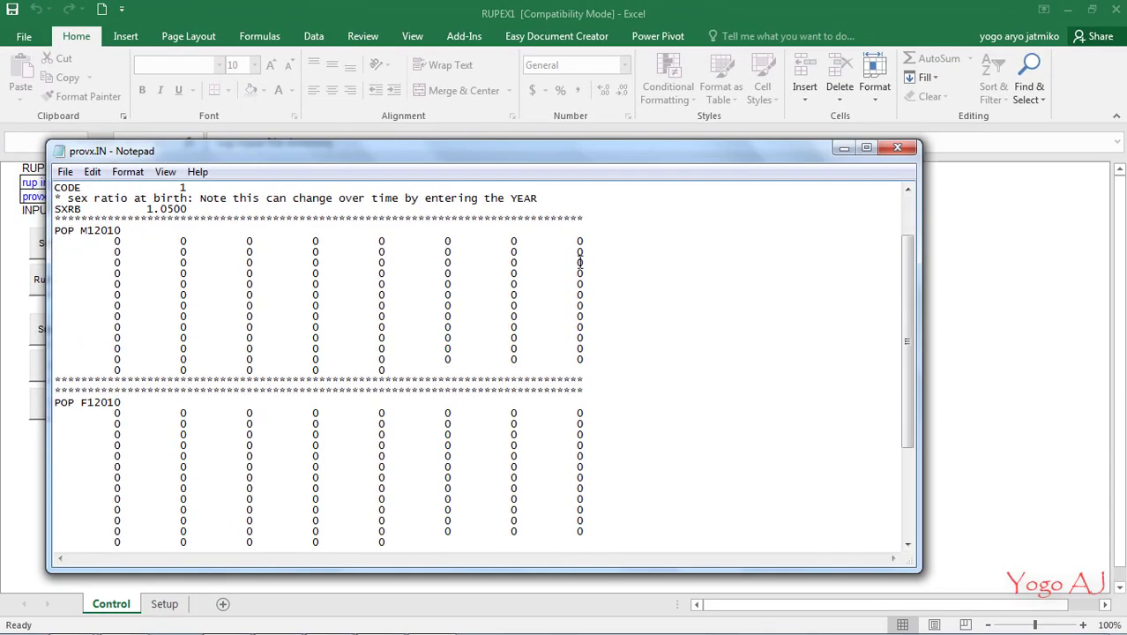
{"action": "left_click", "coordinate": [866, 148]}
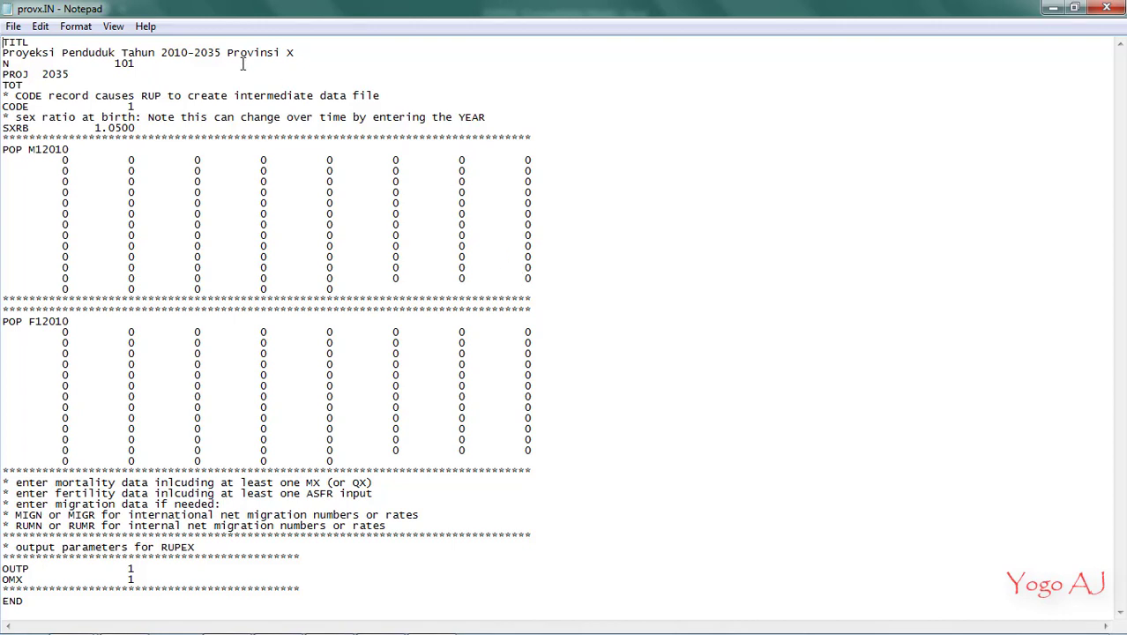
{"action": "left_click", "coordinate": [13, 27]}
{"action": "left_click", "coordinate": [59, 99]}
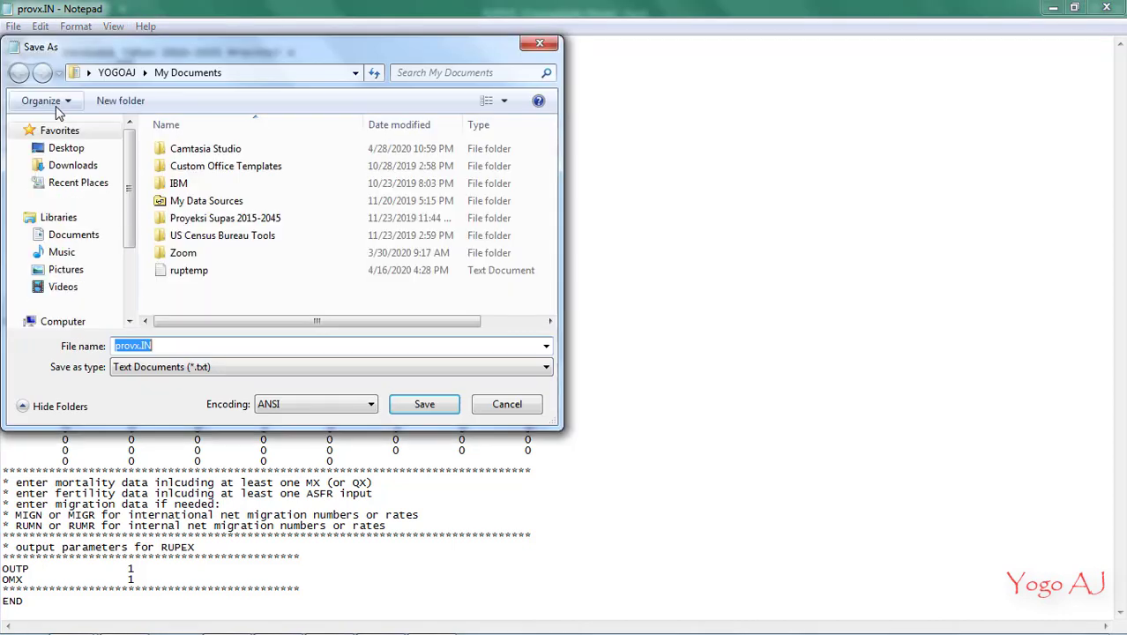
{"action": "left_click", "coordinate": [131, 291]}
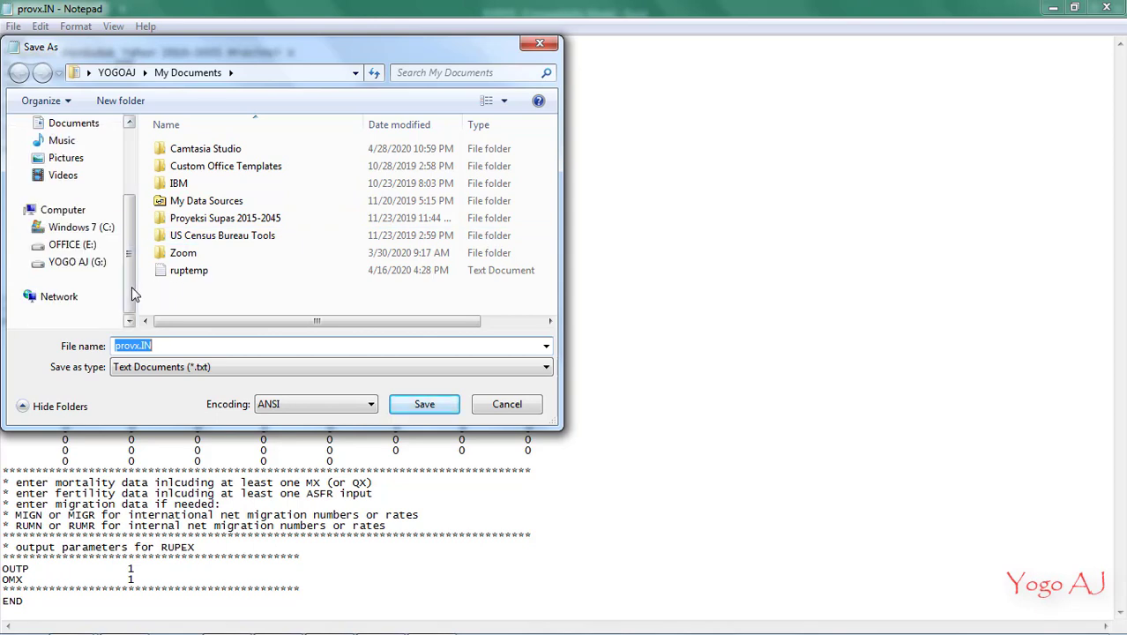
{"action": "left_click", "coordinate": [75, 262]}
{"action": "left_click", "coordinate": [217, 223]}
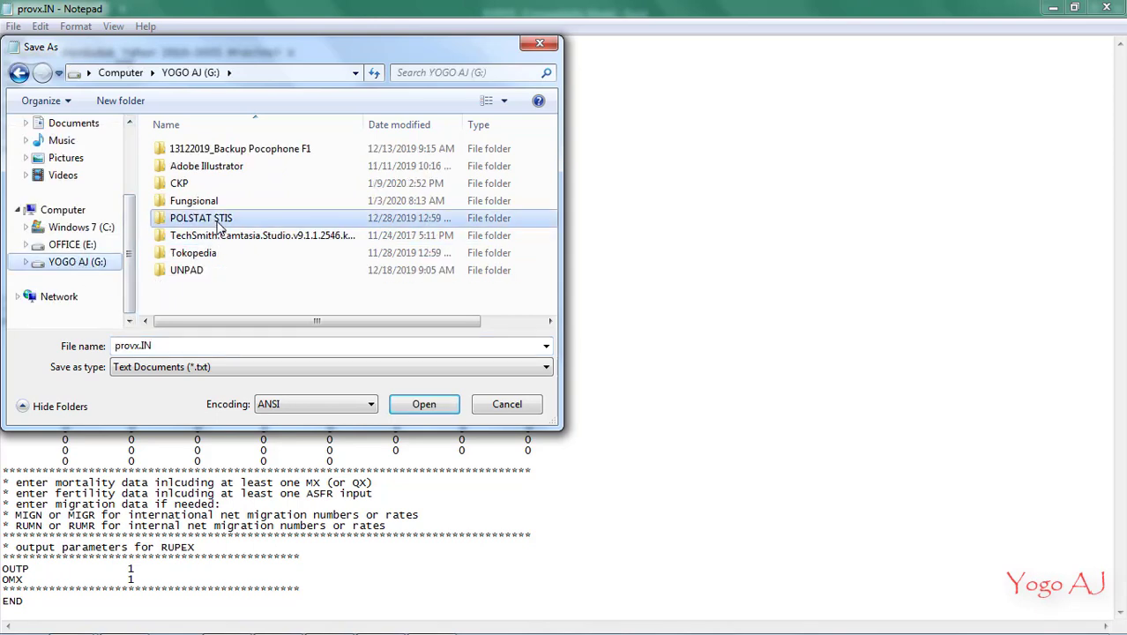
{"action": "double_click", "coordinate": [218, 223]}
{"action": "double_click", "coordinate": [216, 148]}
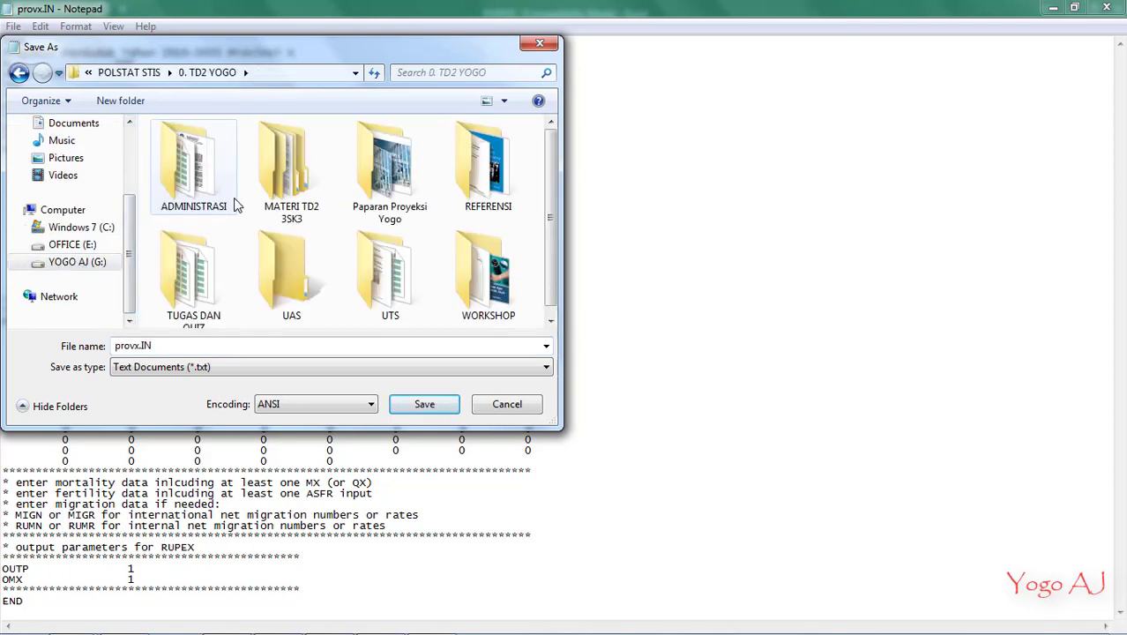
{"action": "double_click", "coordinate": [287, 186]}
{"action": "scroll", "coordinate": [225, 302], "scroll_direction": "down", "scroll_amount": 2}
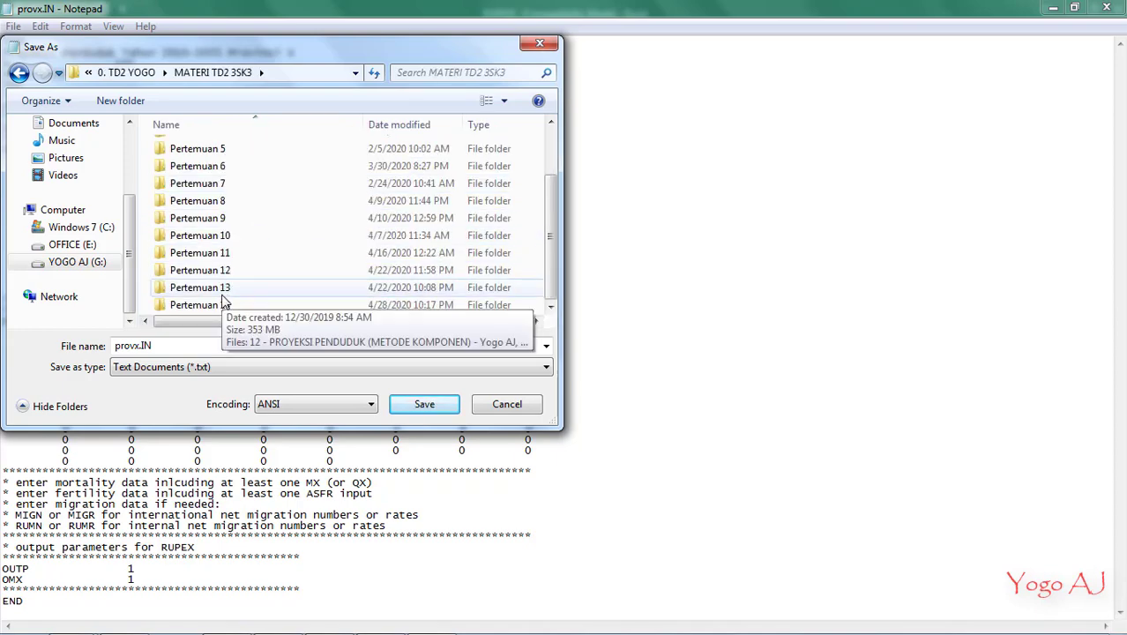
{"action": "double_click", "coordinate": [220, 305]}
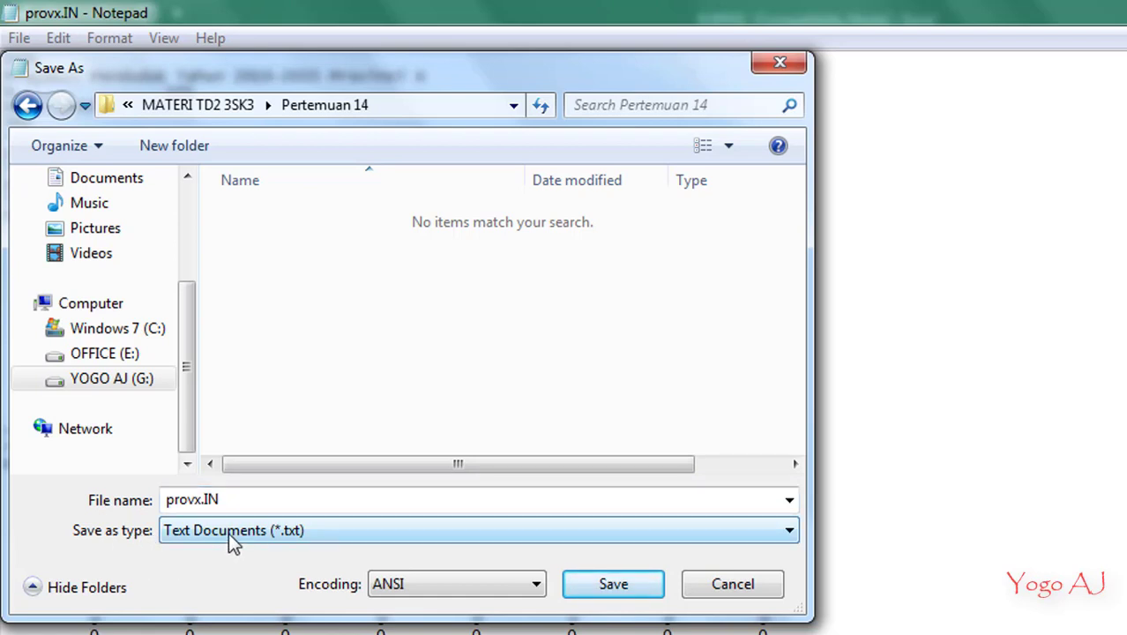
Save provx.IN with the file type All Files and ANSI encoding
{"action": "left_click", "coordinate": [228, 533]}
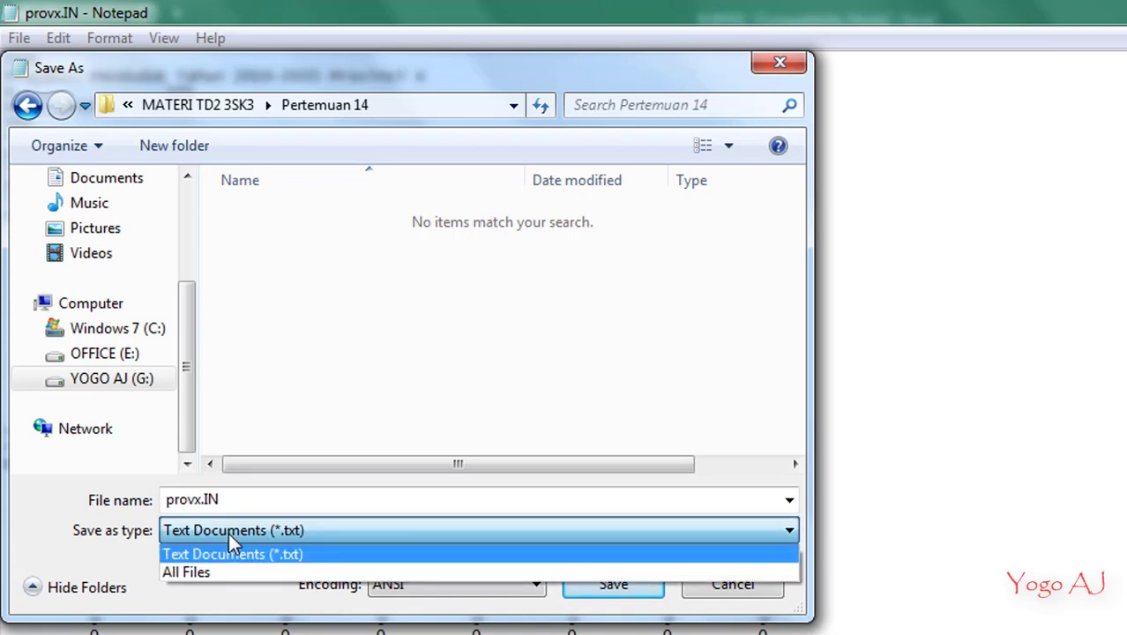
{"action": "left_click", "coordinate": [221, 572]}
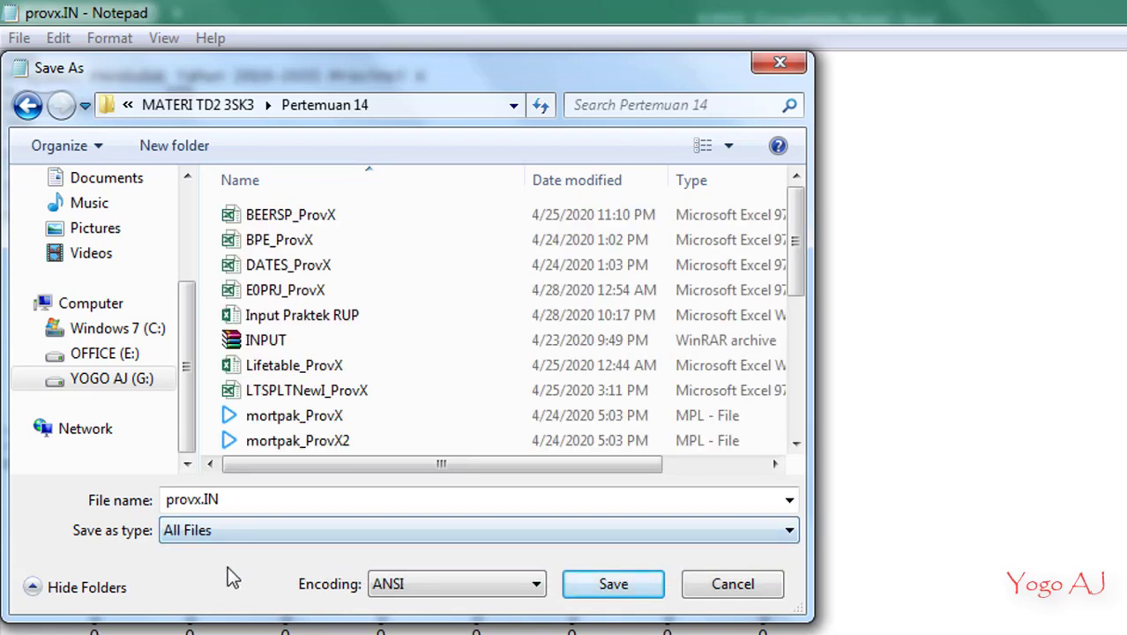
{"action": "left_click", "coordinate": [444, 590]}
{"action": "left_click", "coordinate": [444, 590]}
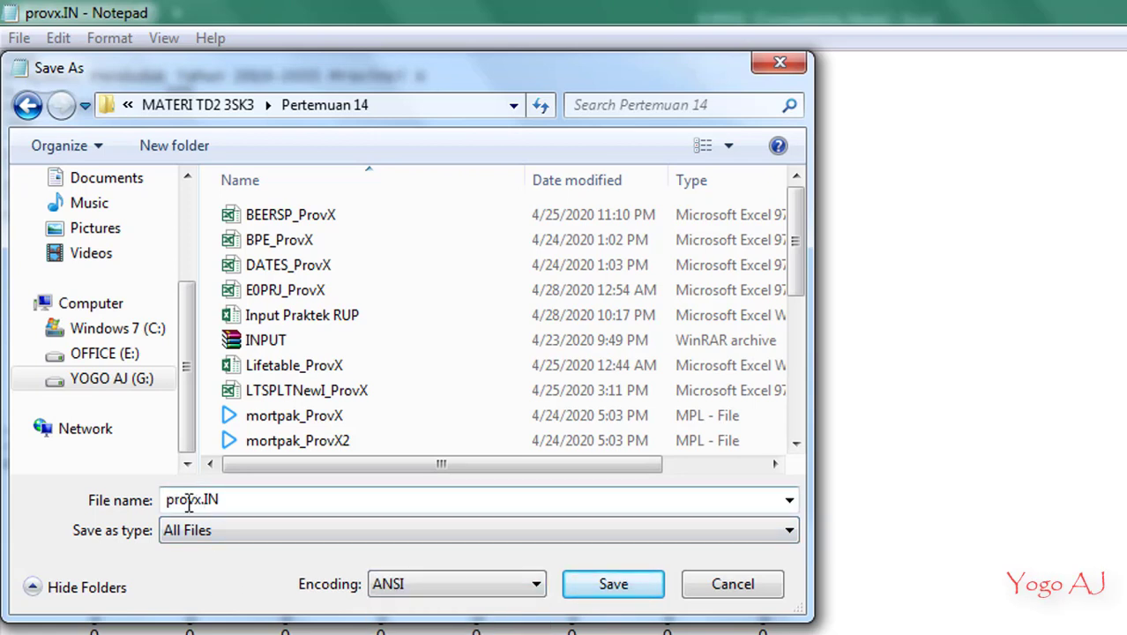
{"action": "left_click", "coordinate": [592, 589]}
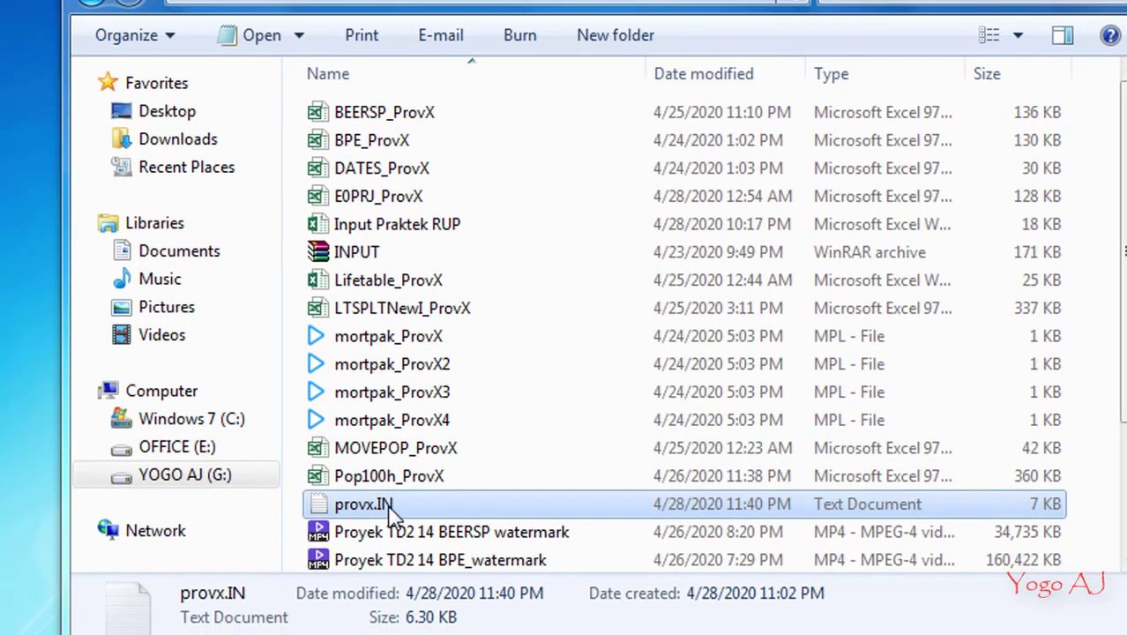
Open provx.IN from the Pertemuan 14 folder and enter provx2.IN as the file name for a saved copy
{"action": "double_click", "coordinate": [362, 526]}
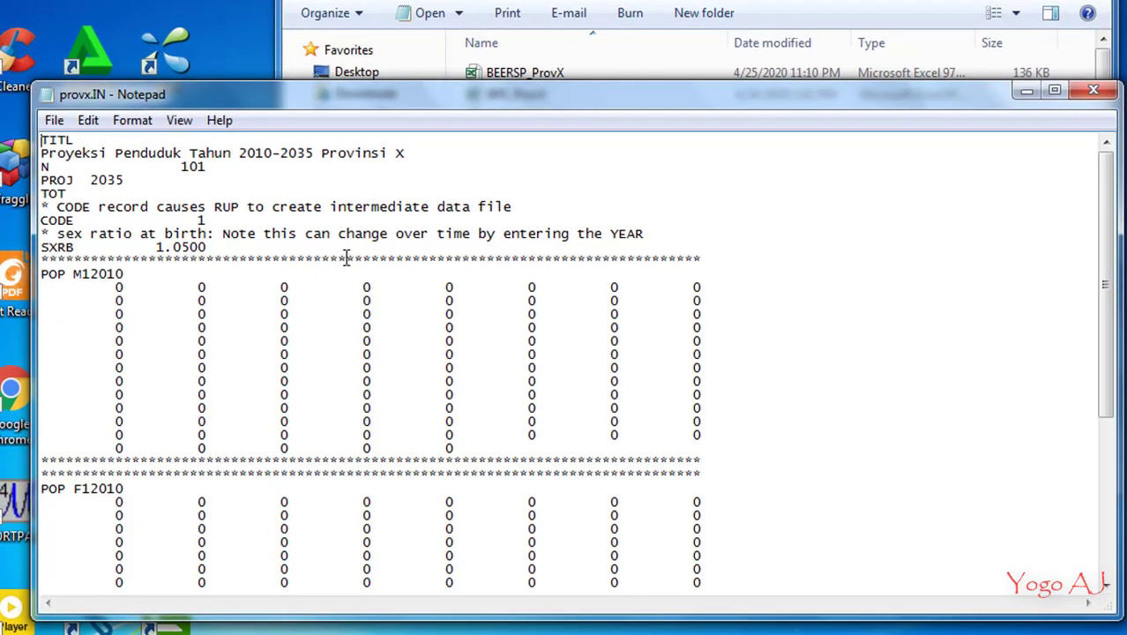
{"action": "left_click", "coordinate": [56, 124]}
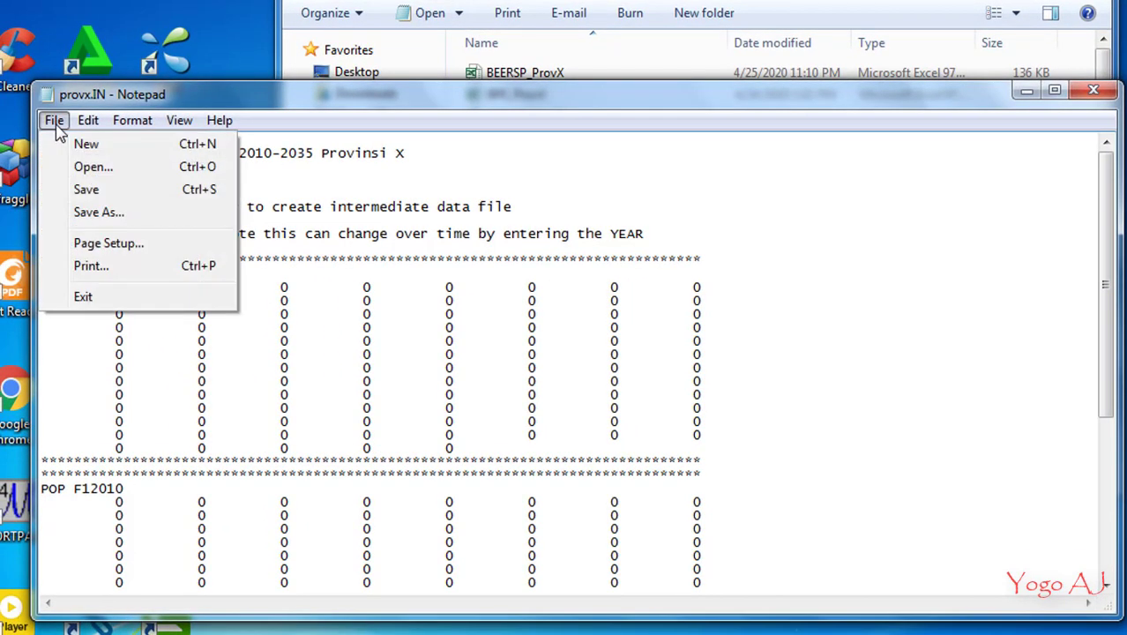
{"action": "left_click", "coordinate": [104, 211]}
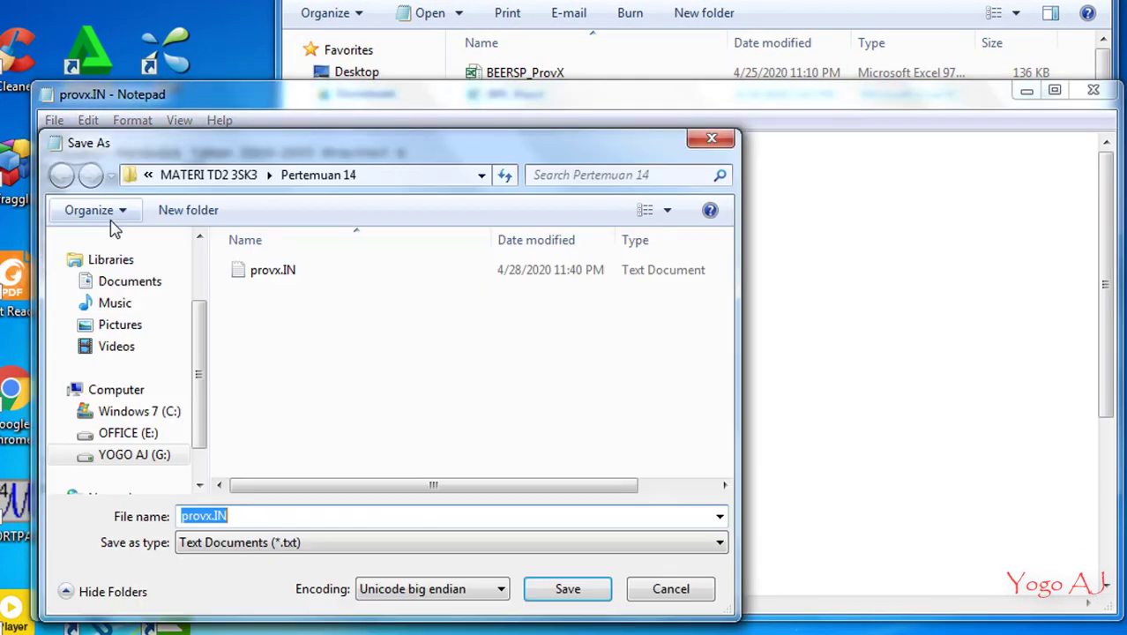
{"action": "left_click", "coordinate": [257, 515]}
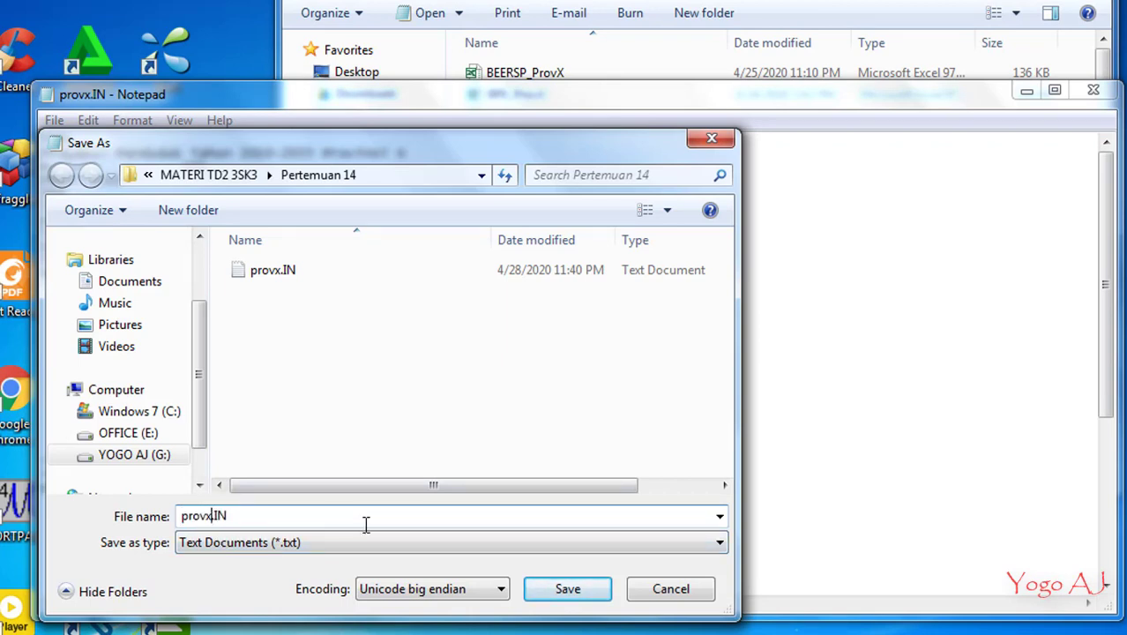
{"action": "type", "text": "2"}
Save the copy as type All Files with Unicode big endian encoding and select provx2.IN in the folder
{"action": "left_click", "coordinate": [360, 543]}
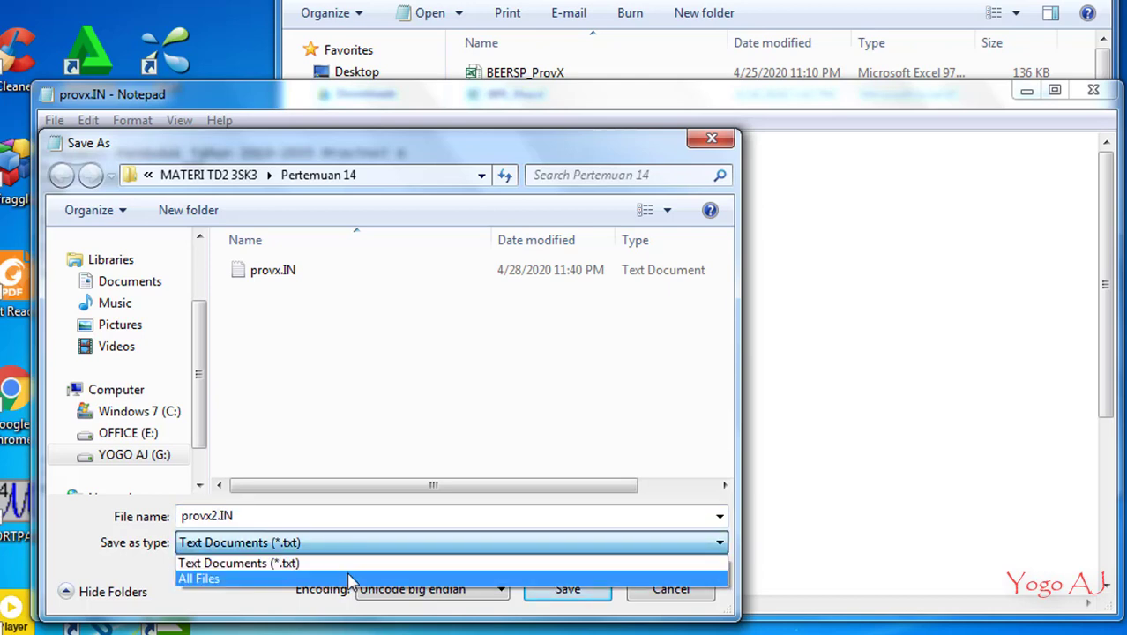
{"action": "left_click", "coordinate": [352, 578]}
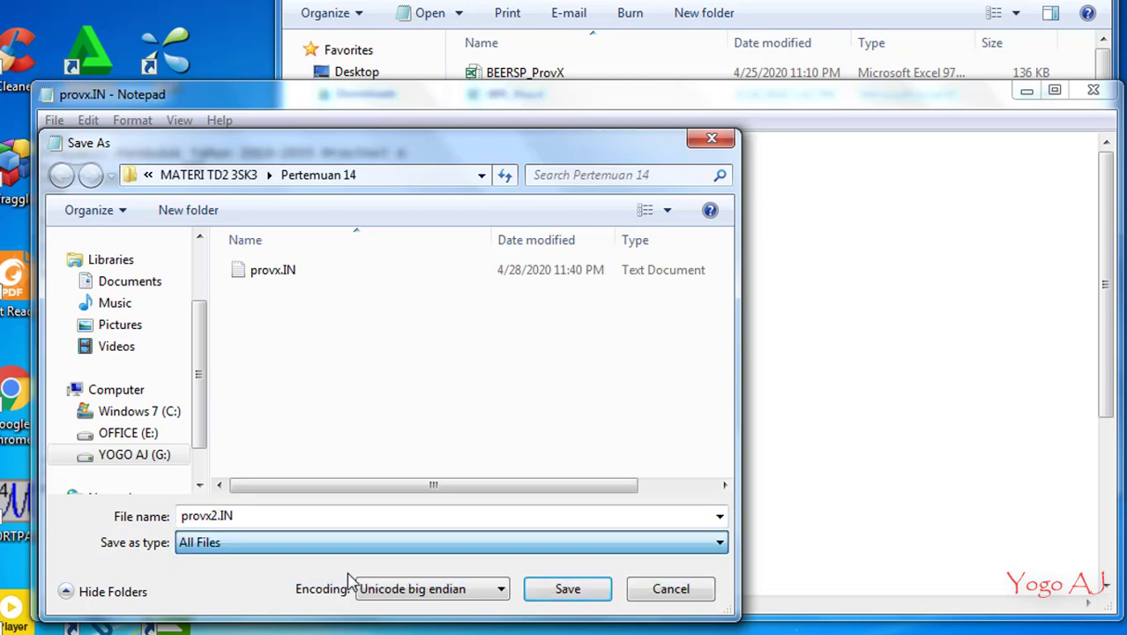
{"action": "left_click", "coordinate": [427, 591]}
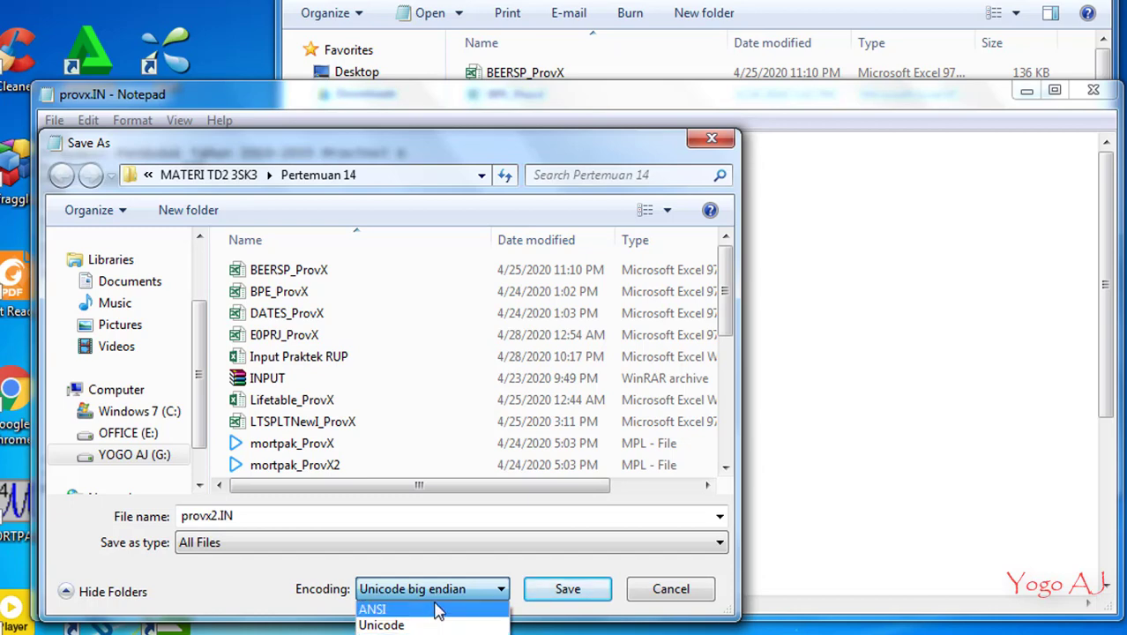
{"action": "left_click", "coordinate": [434, 603]}
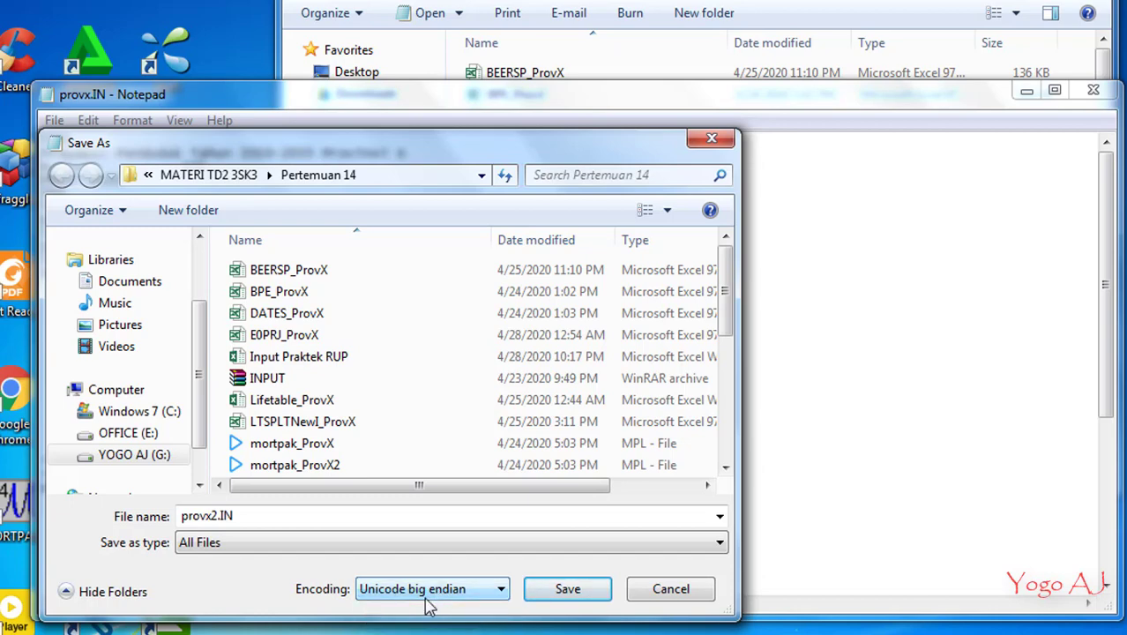
{"action": "left_click", "coordinate": [568, 589]}
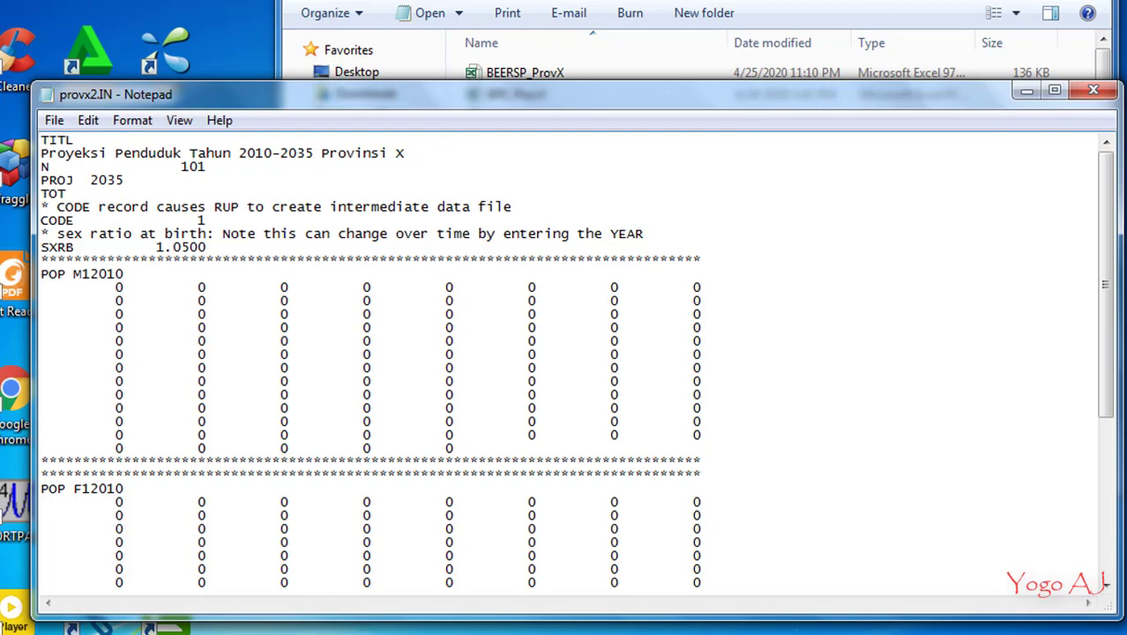
{"action": "left_click", "coordinate": [1107, 97]}
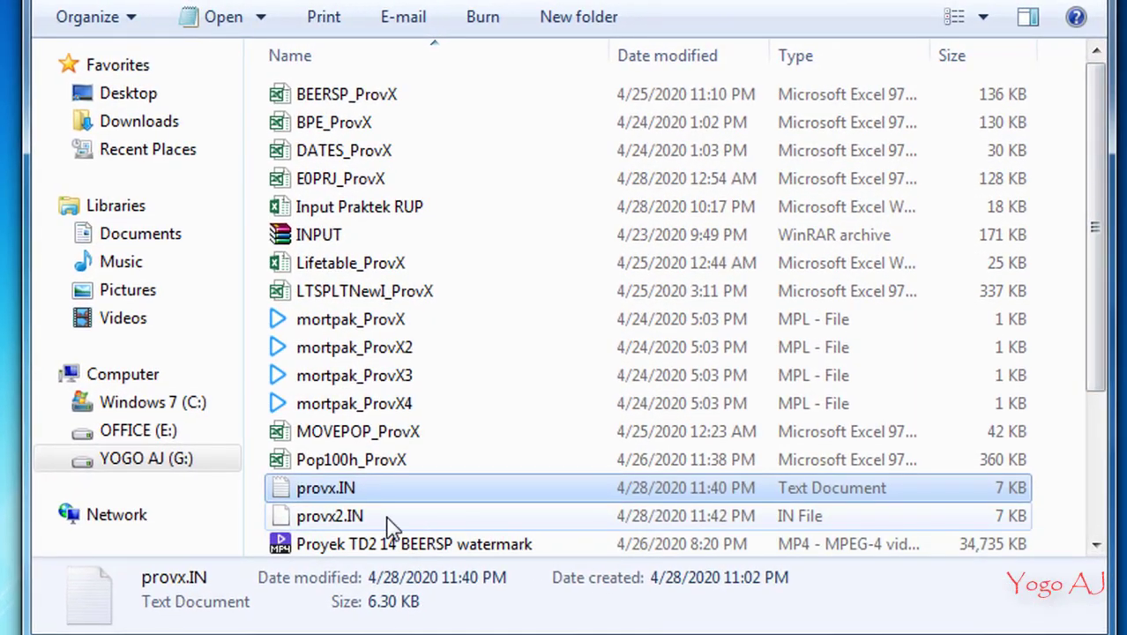
{"action": "left_click", "coordinate": [391, 520]}
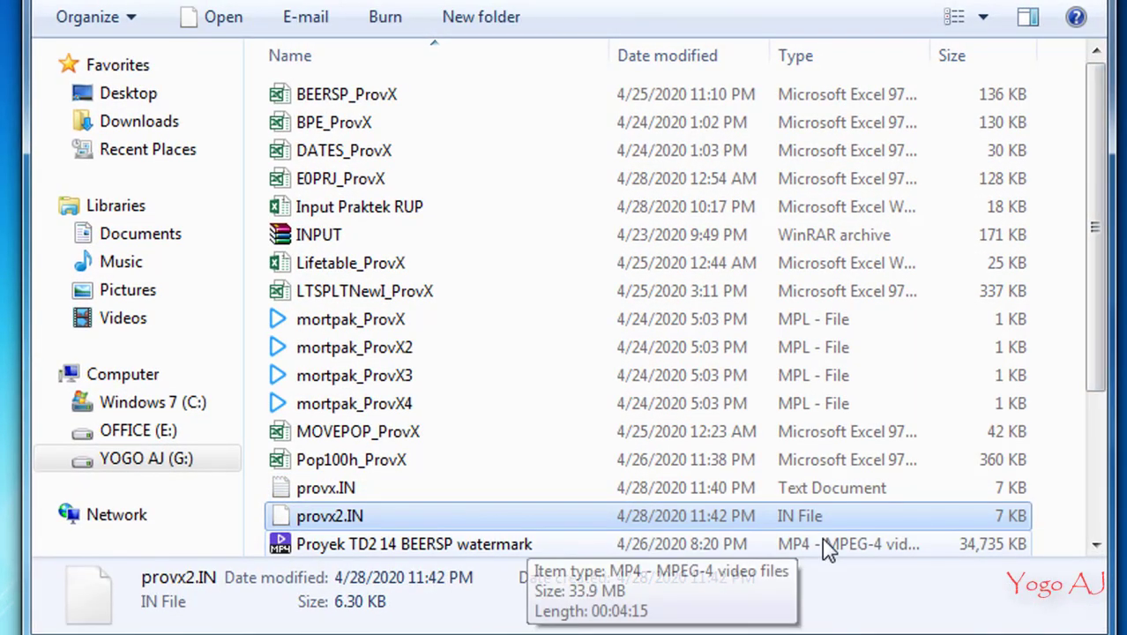